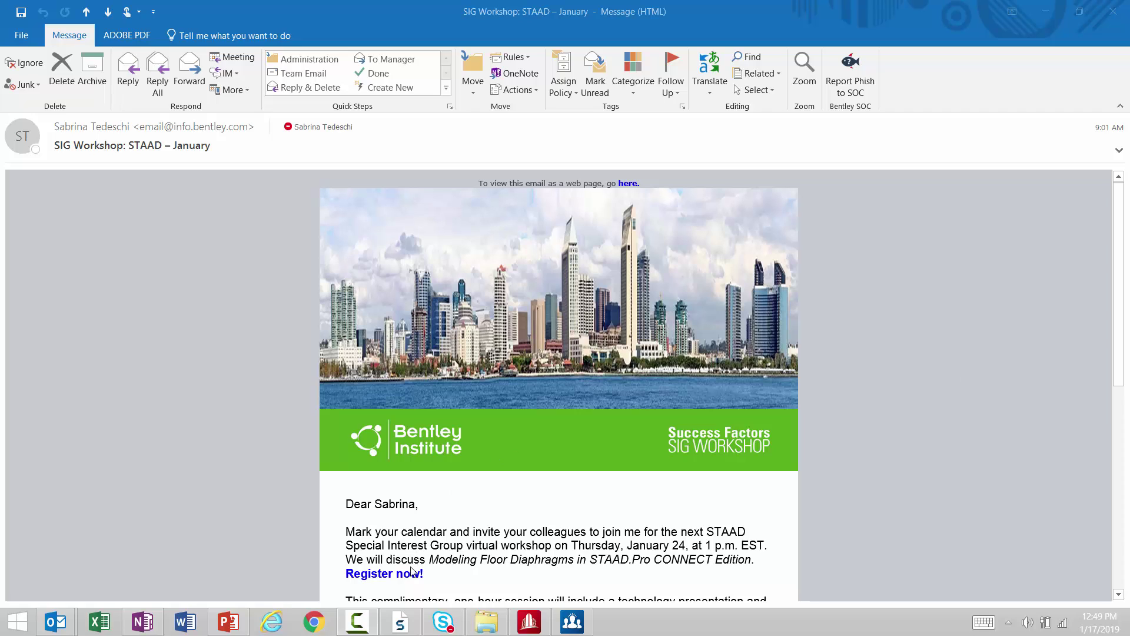
# Go from the workshop email to the bentley.com Support page and scroll to the CONNECT Center link.
pyautogui.click(913, 380)
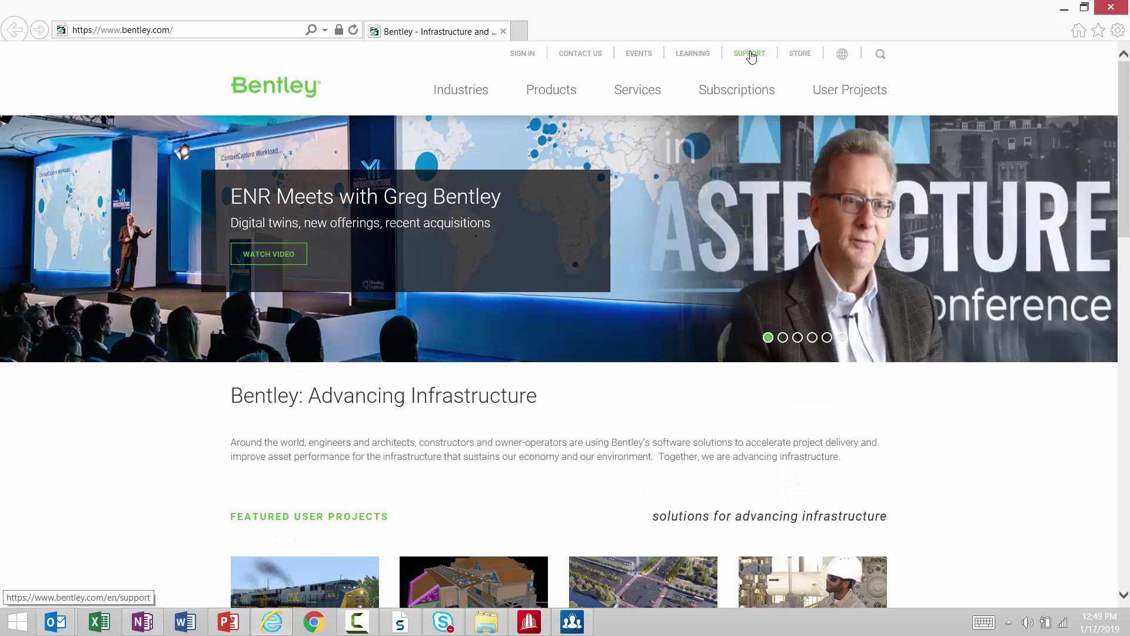
pyautogui.click(750, 54)
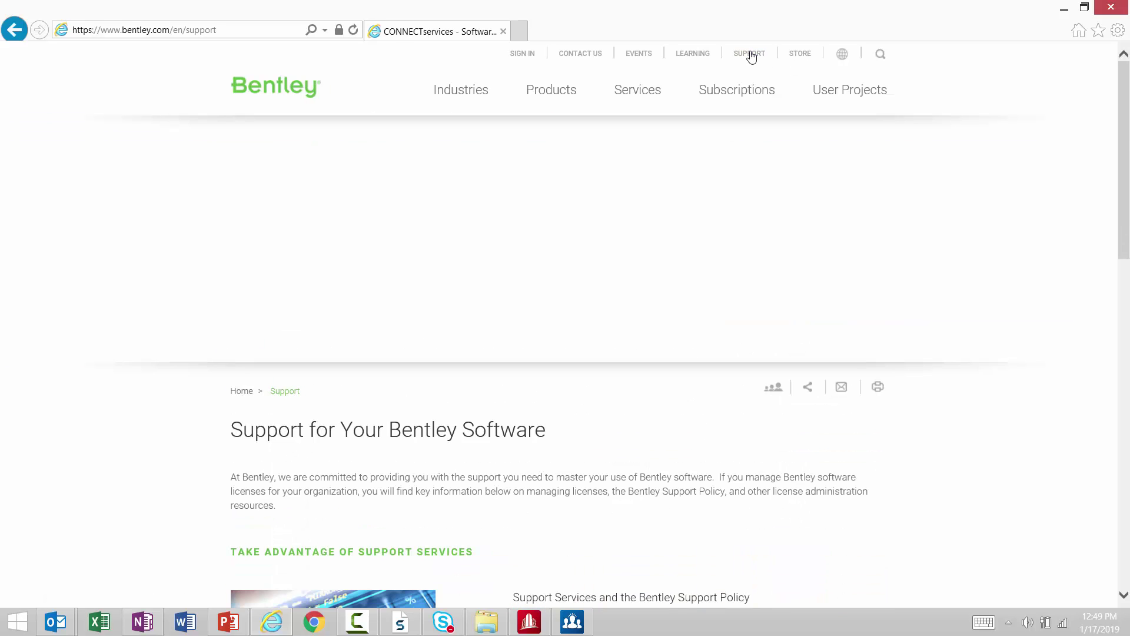
pyautogui.scroll(-6, 653, 431)
pyautogui.scroll(-3, 600, 449)
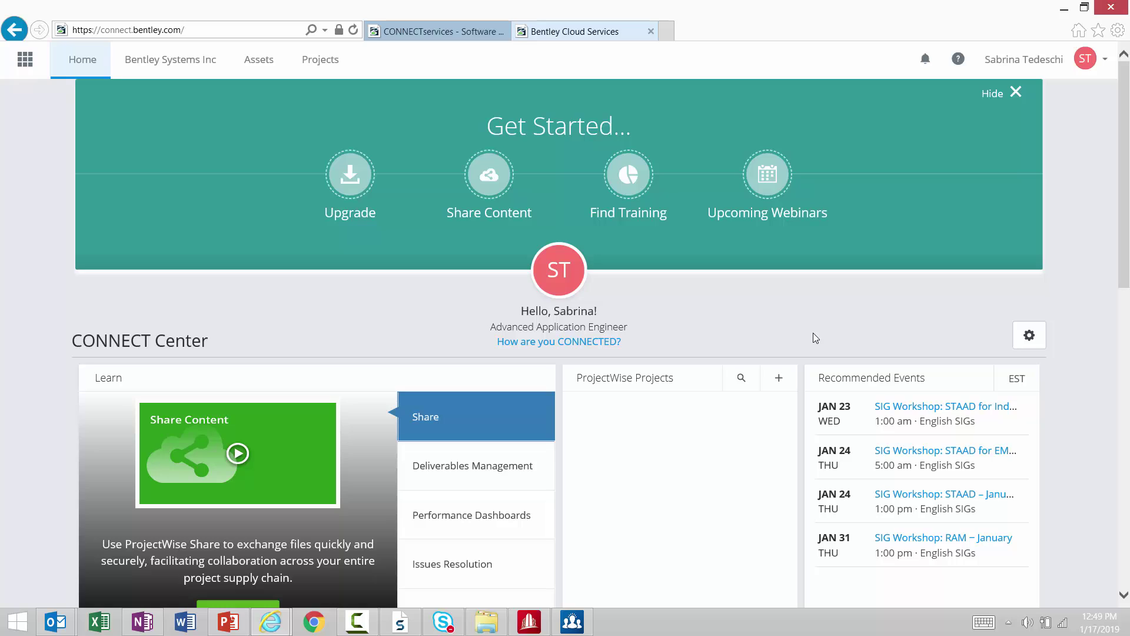
# Open the Bentley Profile in edit mode from the account menu, leaving the terms of use agreement ticked.
pyautogui.click(1104, 60)
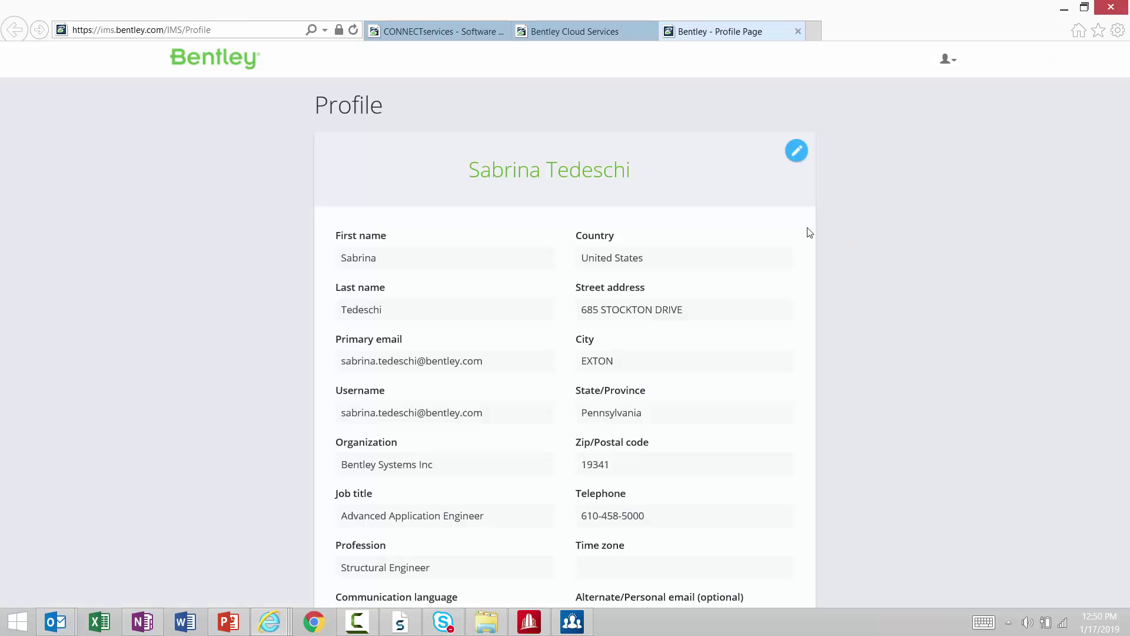
pyautogui.click(796, 151)
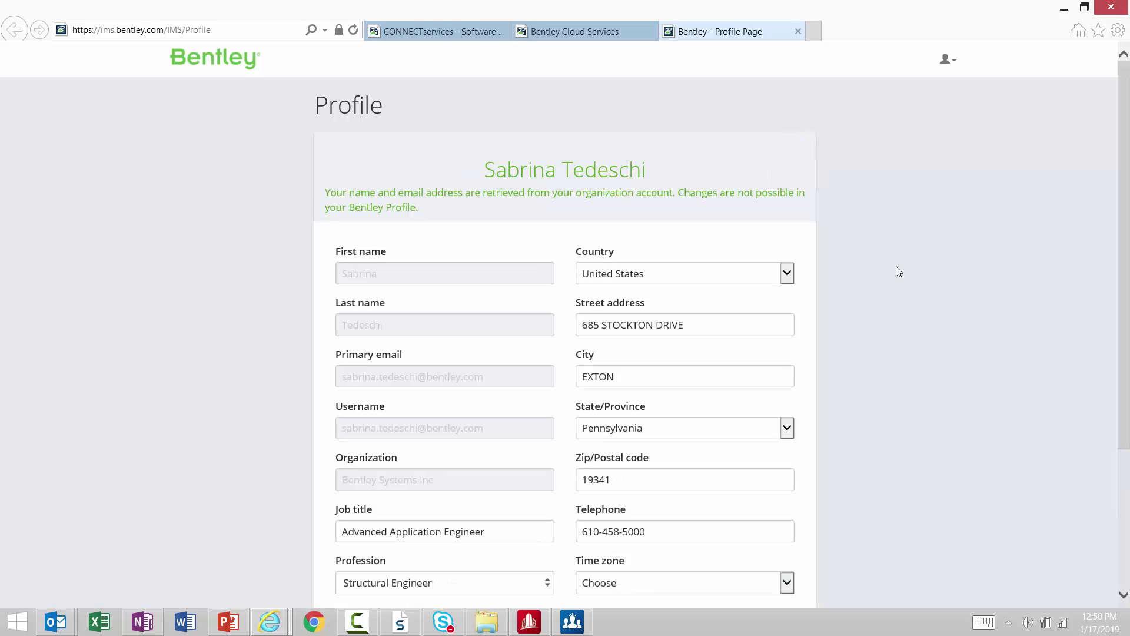
pyautogui.scroll(-3, 897, 270)
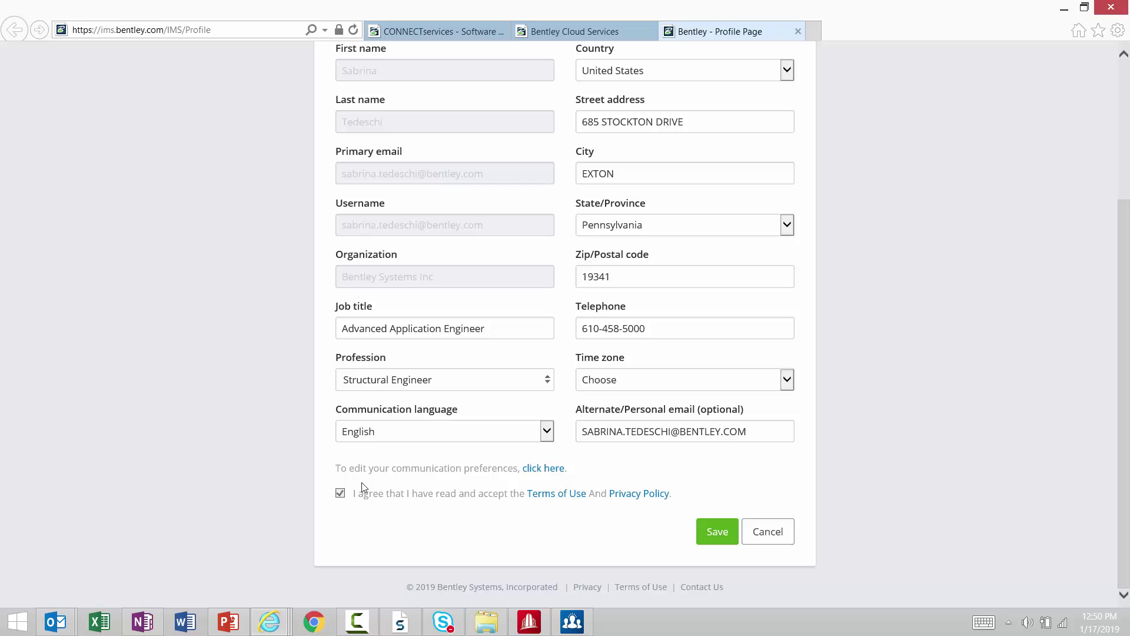
pyautogui.click(340, 492)
pyautogui.click(340, 493)
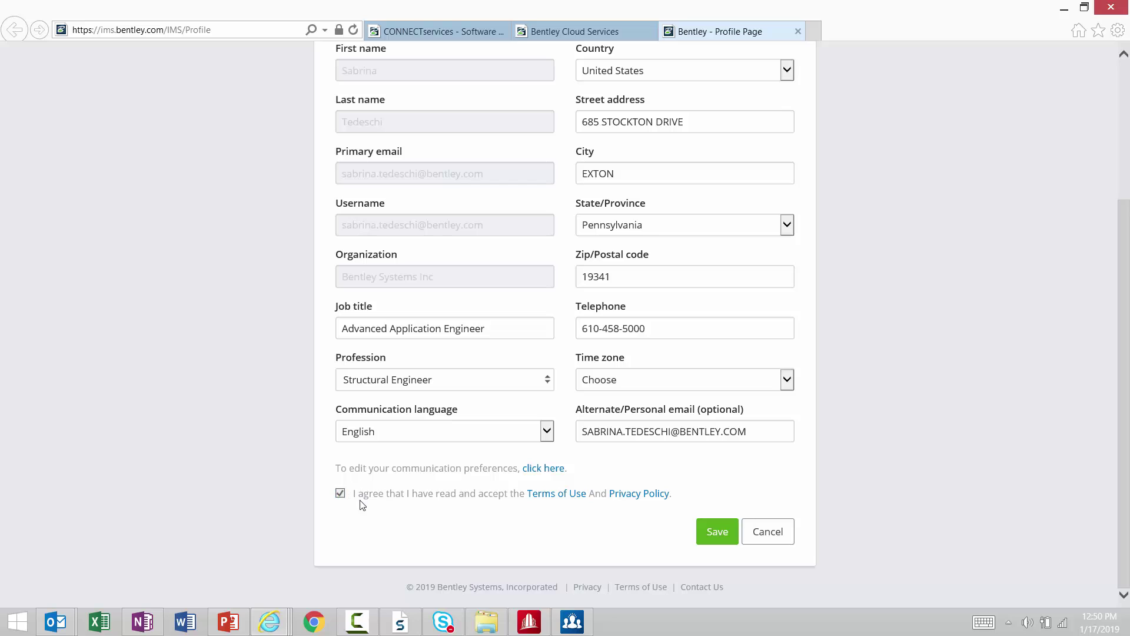
# Enter the account's e-mail address on the Communication Preferences page and submit it.
pyautogui.click(530, 468)
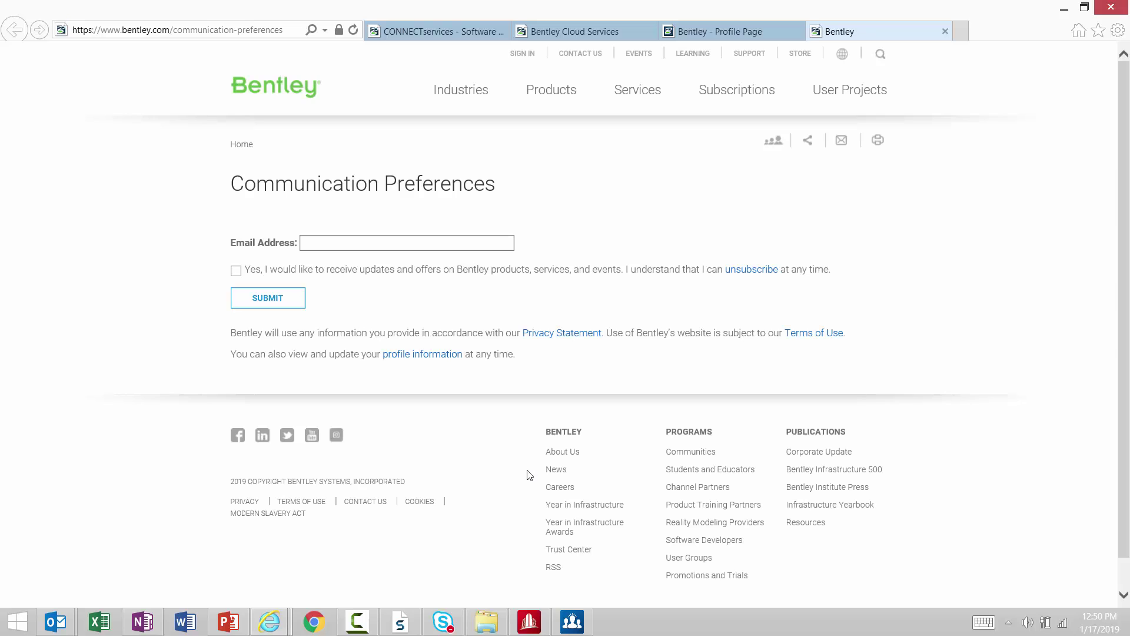
pyautogui.click(326, 239)
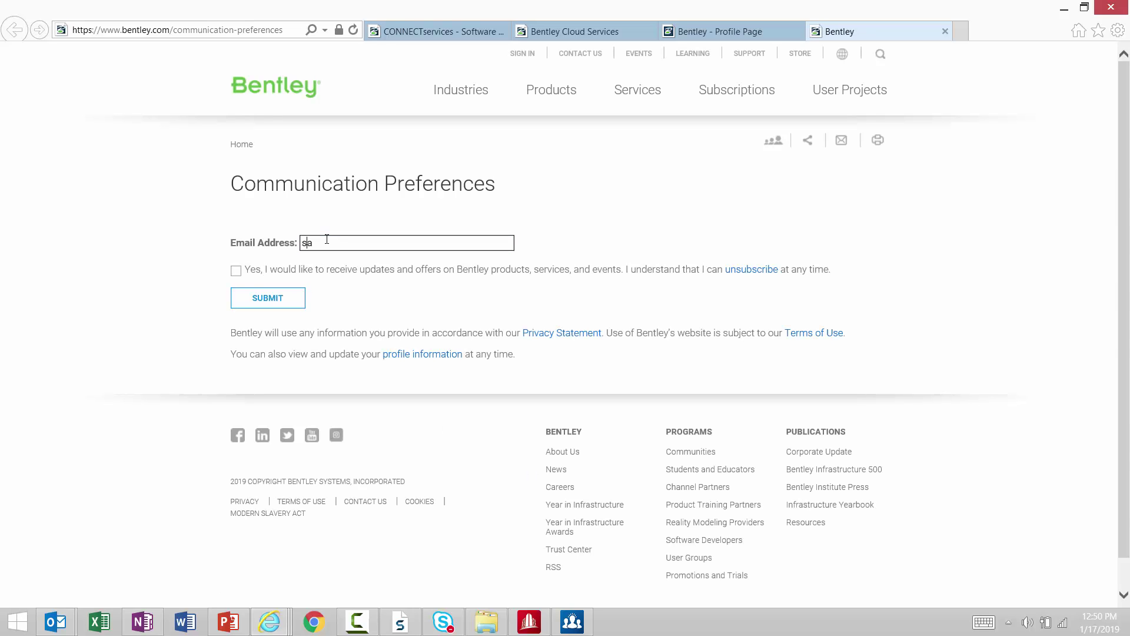
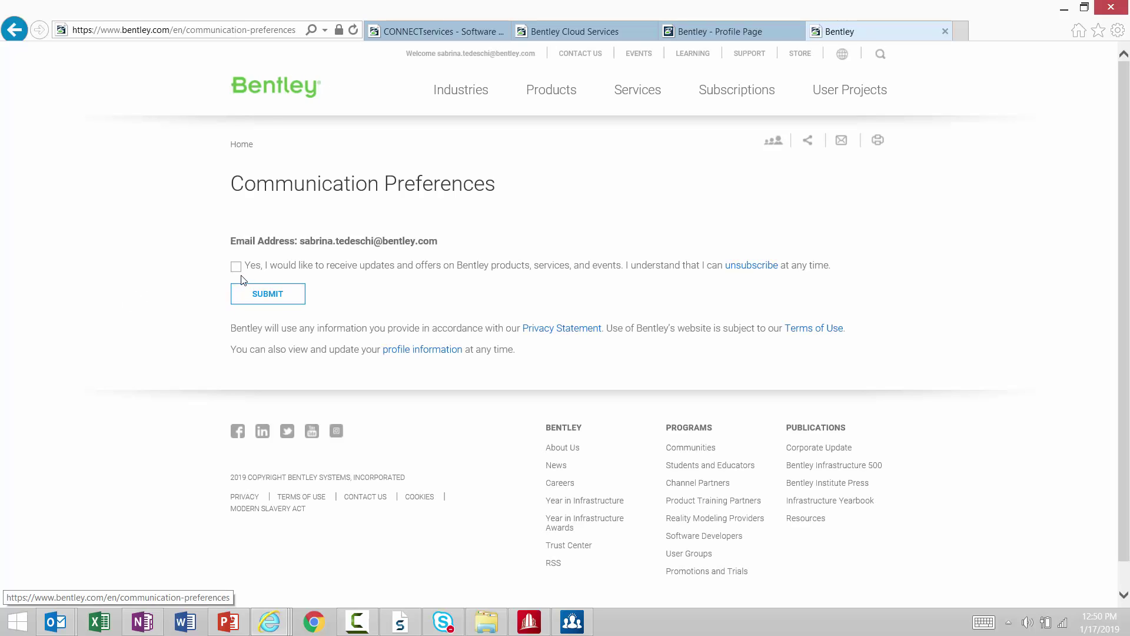
pyautogui.click(247, 293)
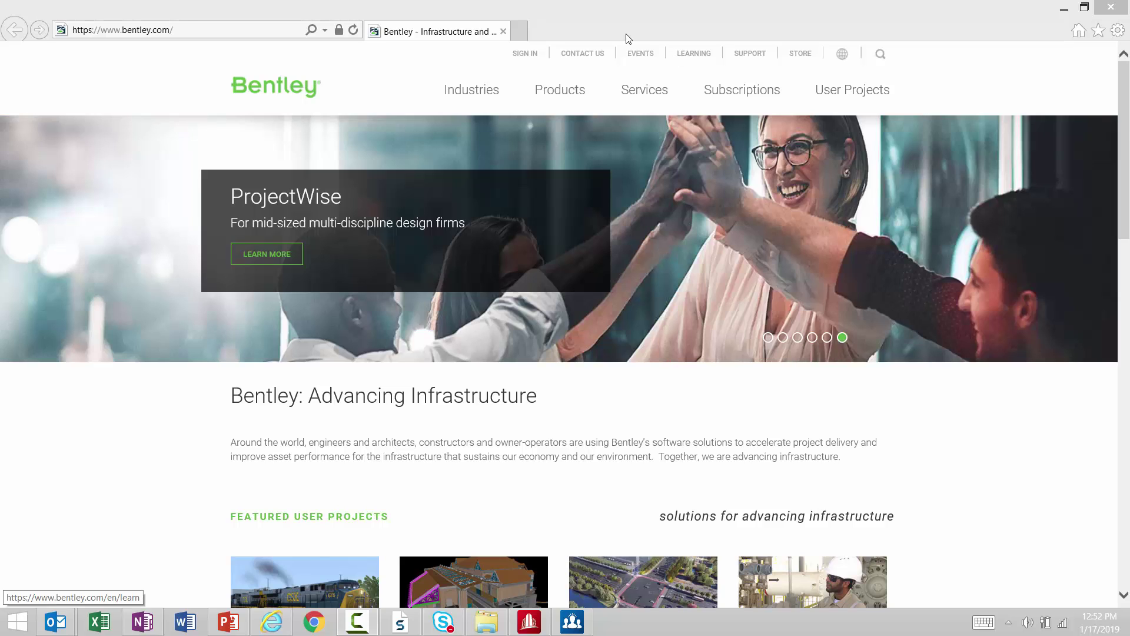
# Open the Bentley Events page and follow the SIG Workshops link to the January webinar listing.
pyautogui.click(638, 57)
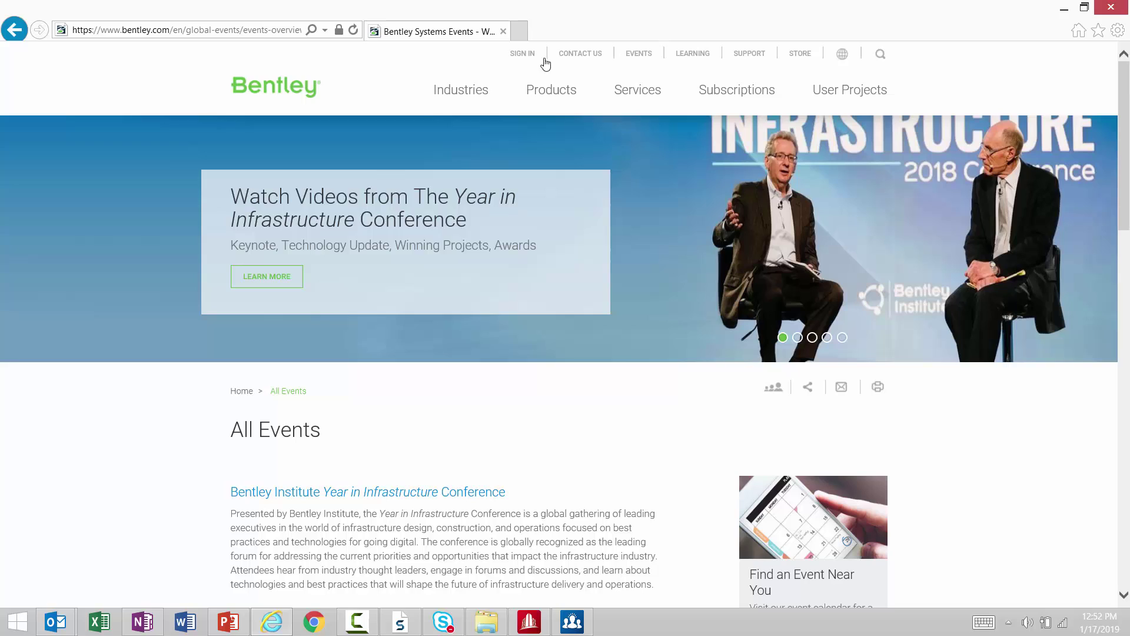
pyautogui.scroll(-4, 152, 436)
pyautogui.scroll(-5, 153, 433)
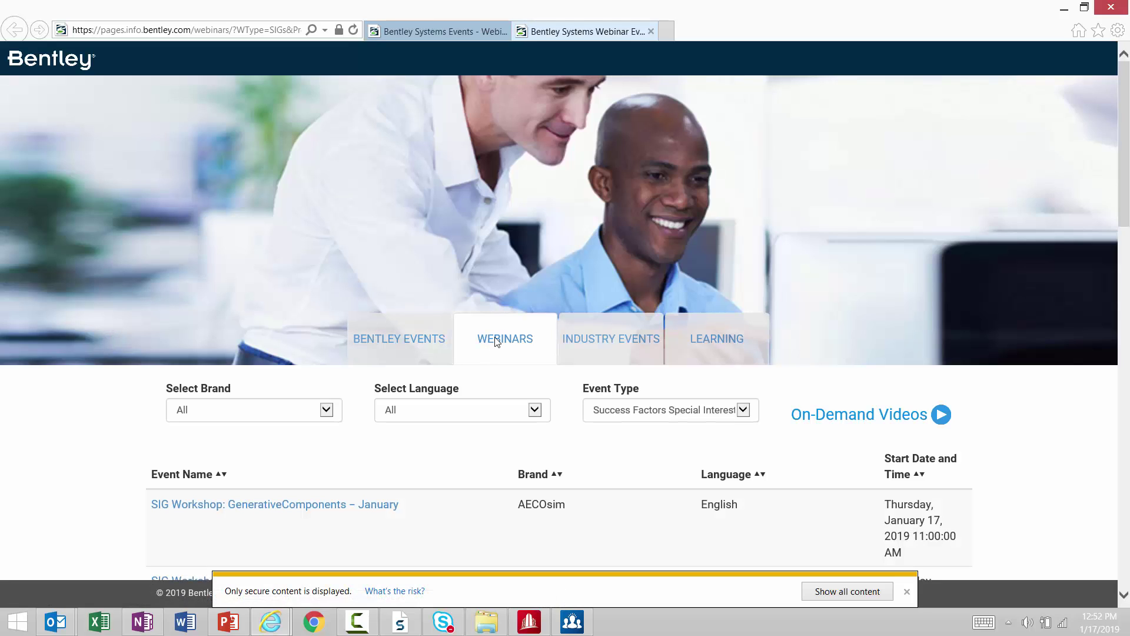
pyautogui.scroll(-4, 618, 253)
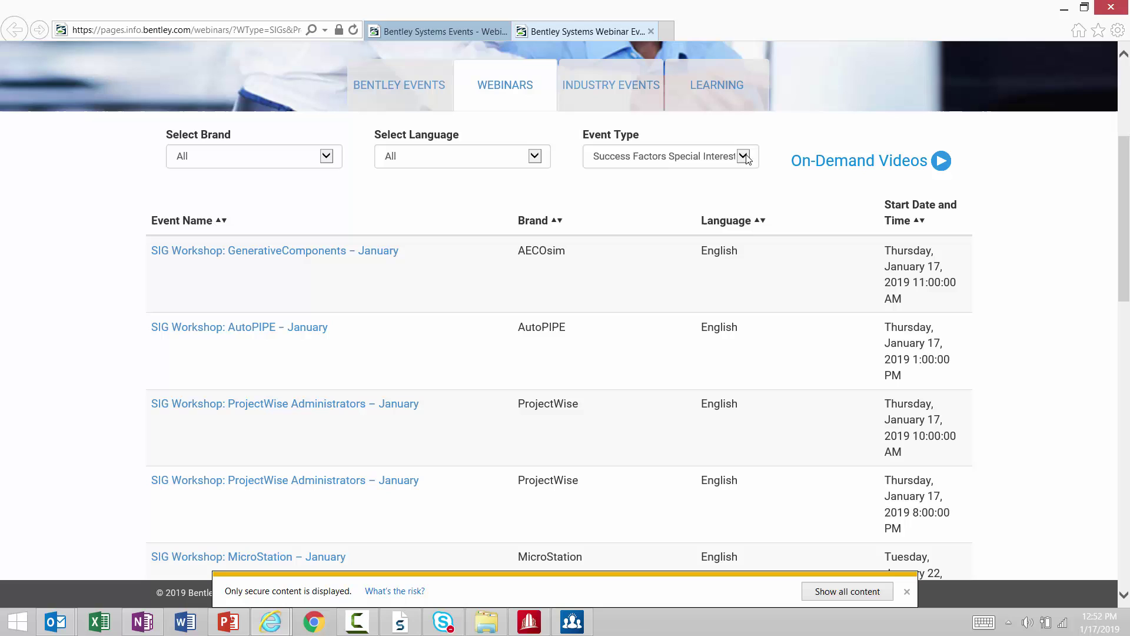
# Set the Select Brand filter to STAAD so the three STAAD SIG Workshops are listed.
pyautogui.click(743, 157)
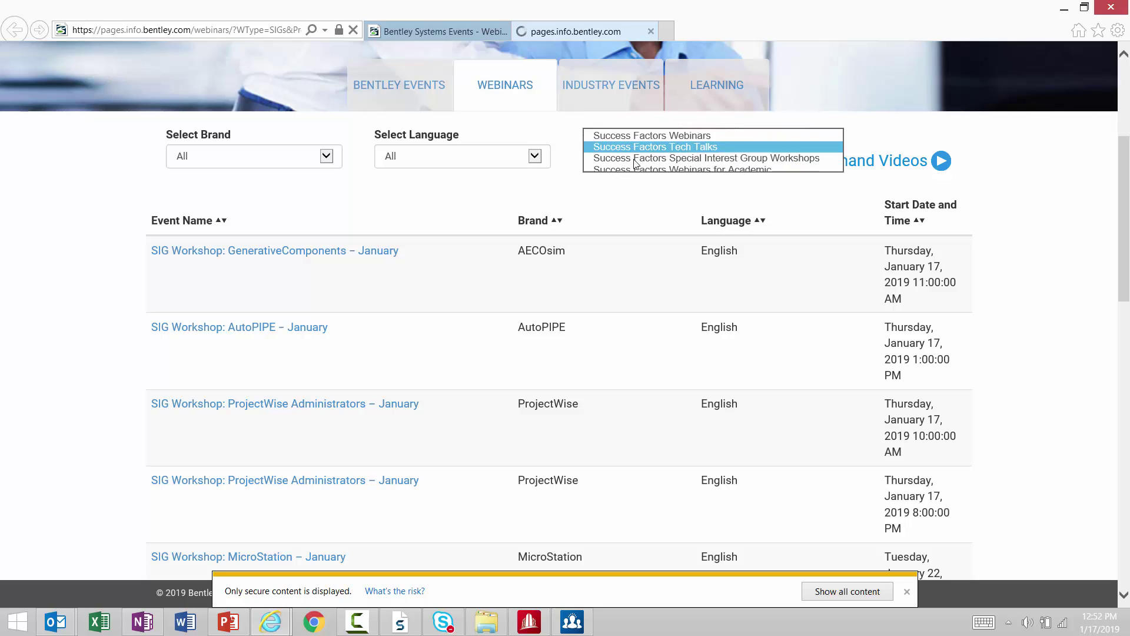
pyautogui.click(684, 144)
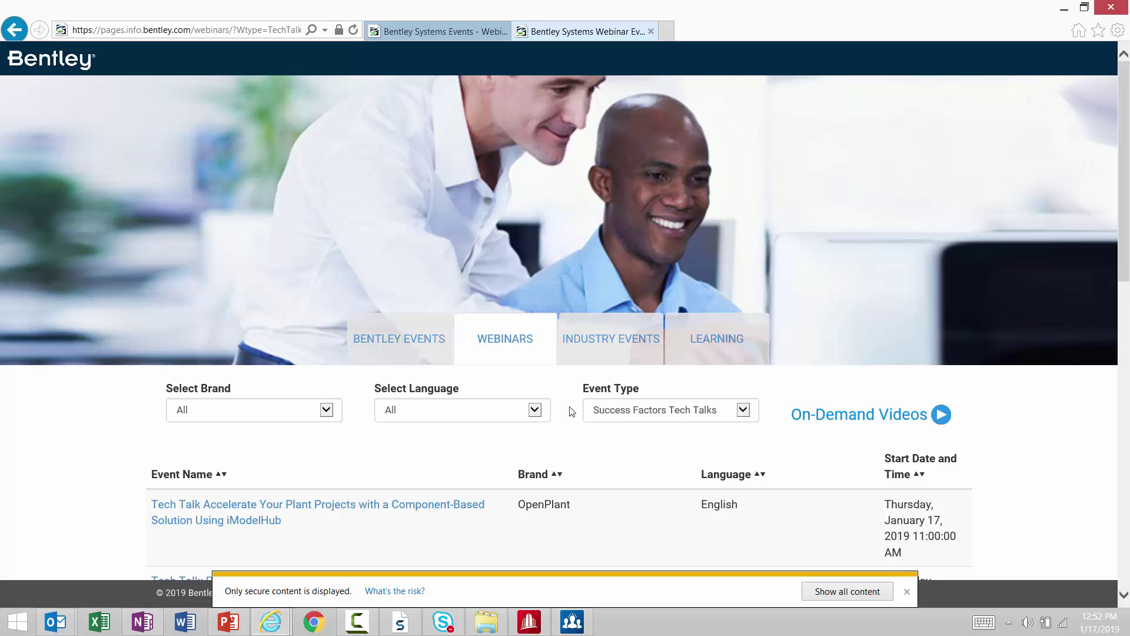
pyautogui.click(743, 409)
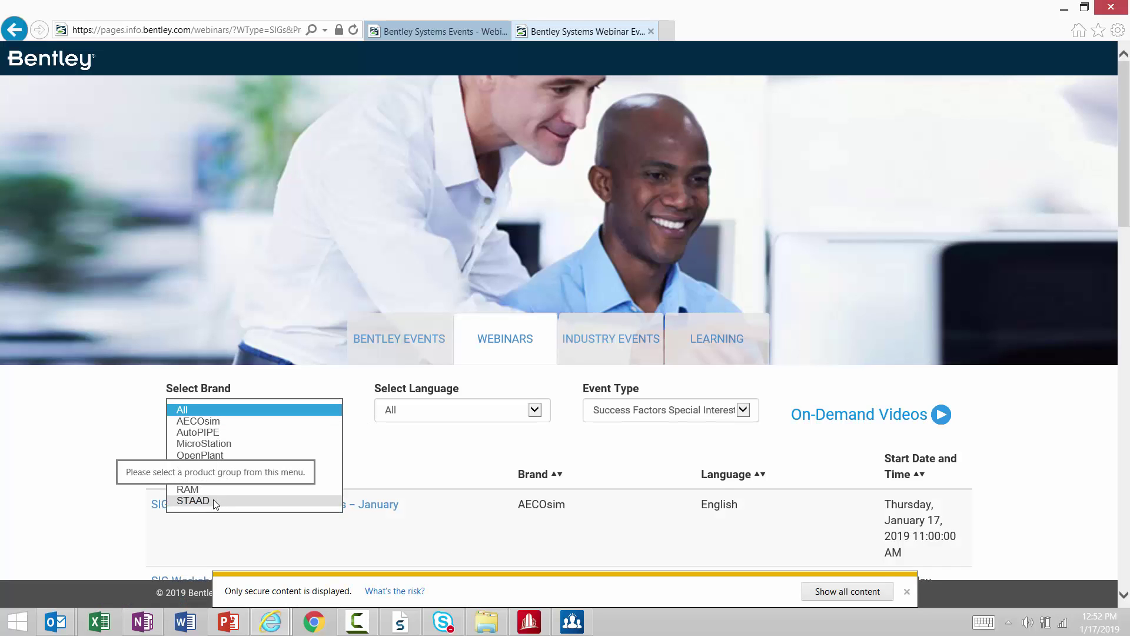
pyautogui.click(213, 499)
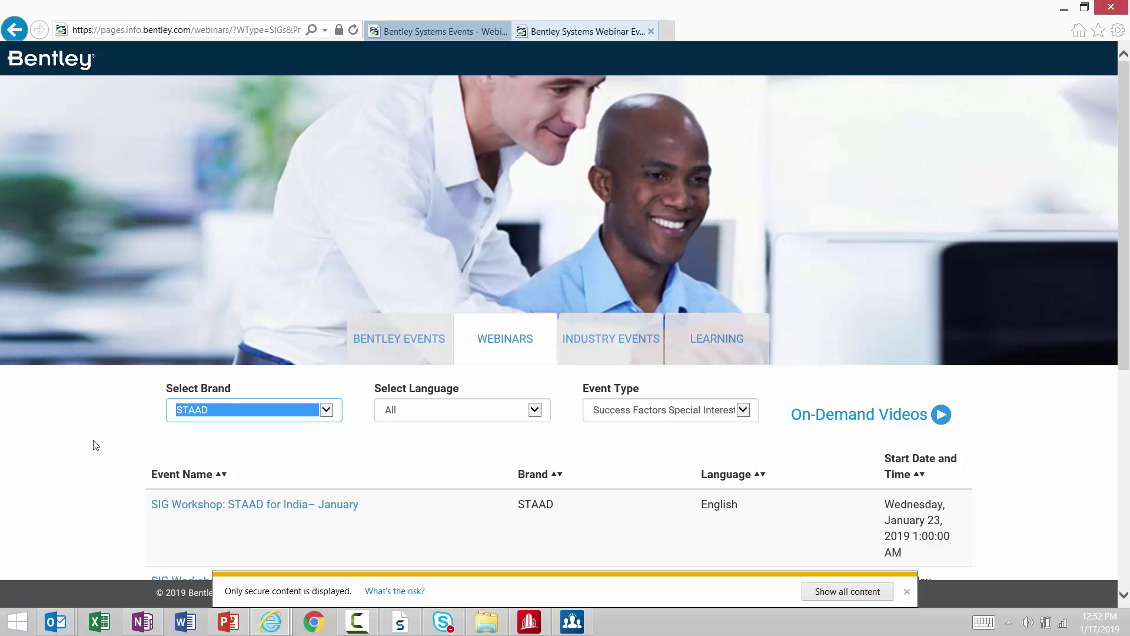
pyautogui.scroll(-5, 96, 445)
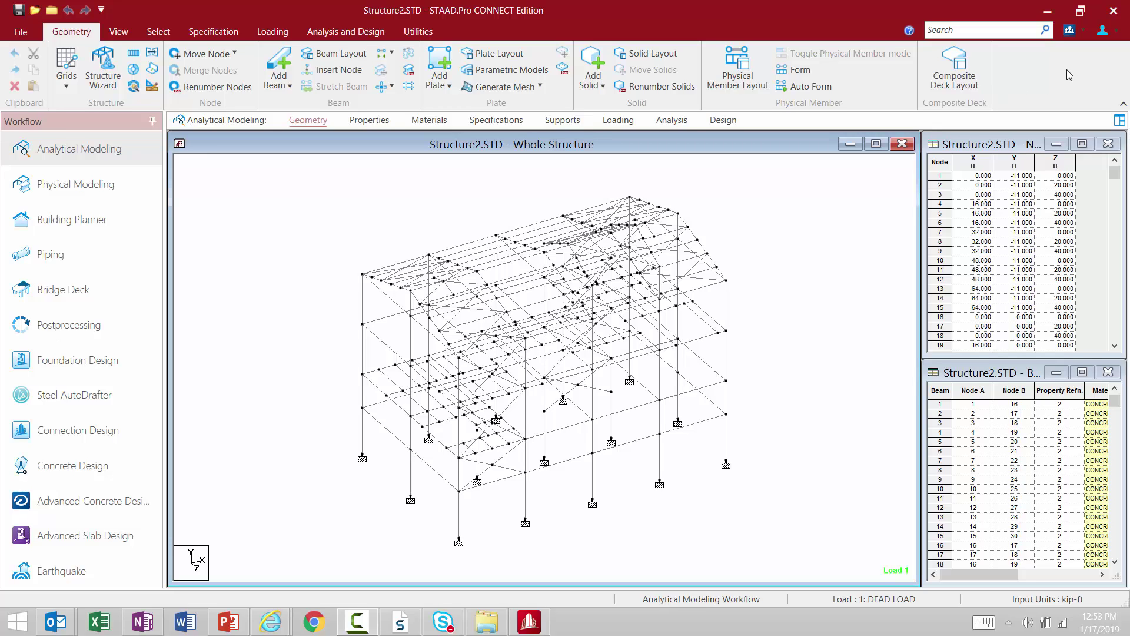
# Open the CONNECT Advisor panel over the STAAD.Pro model, showing the 19 Most Recent Learn items.
pyautogui.click(1069, 32)
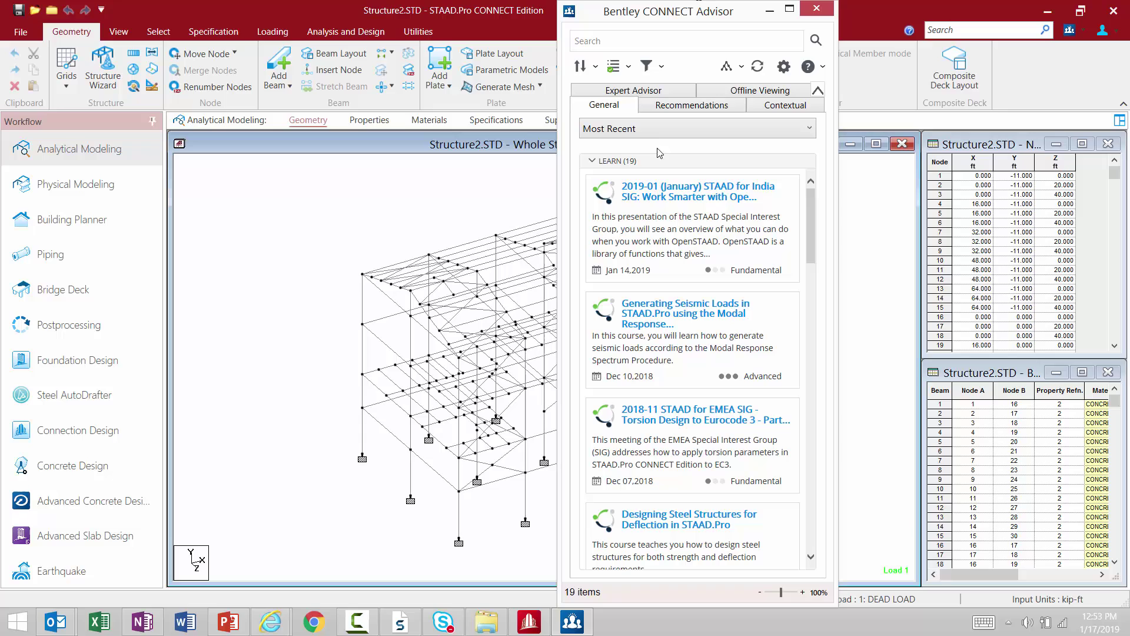
# Switch the Advisor view from Most Recent to Upcoming Events with the January 2019 calendar.
pyautogui.click(651, 134)
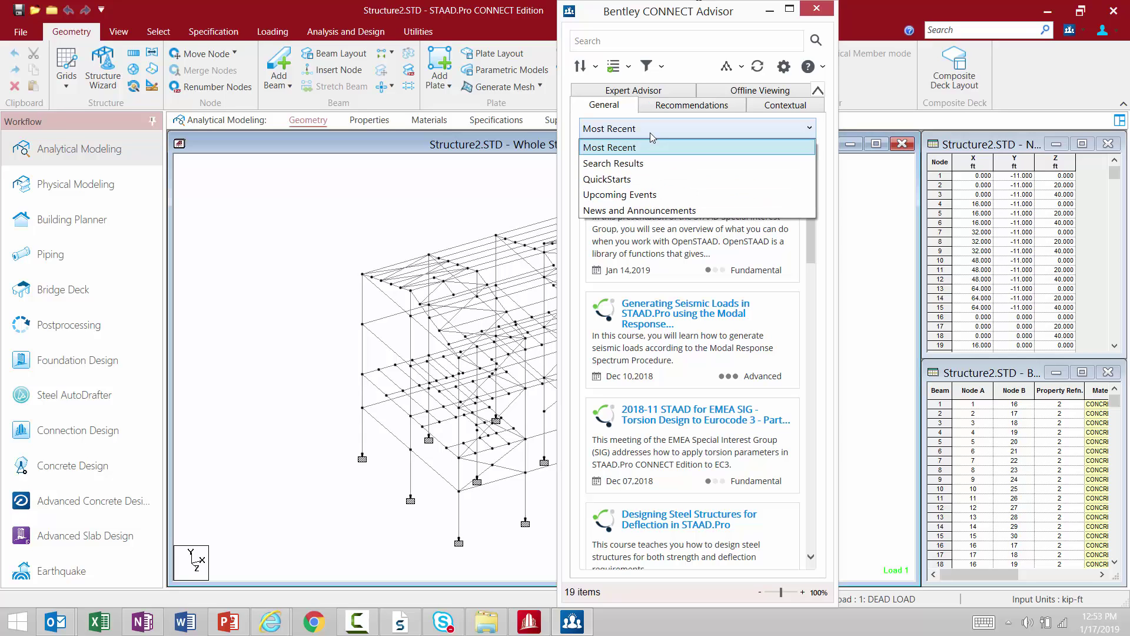
pyautogui.click(614, 196)
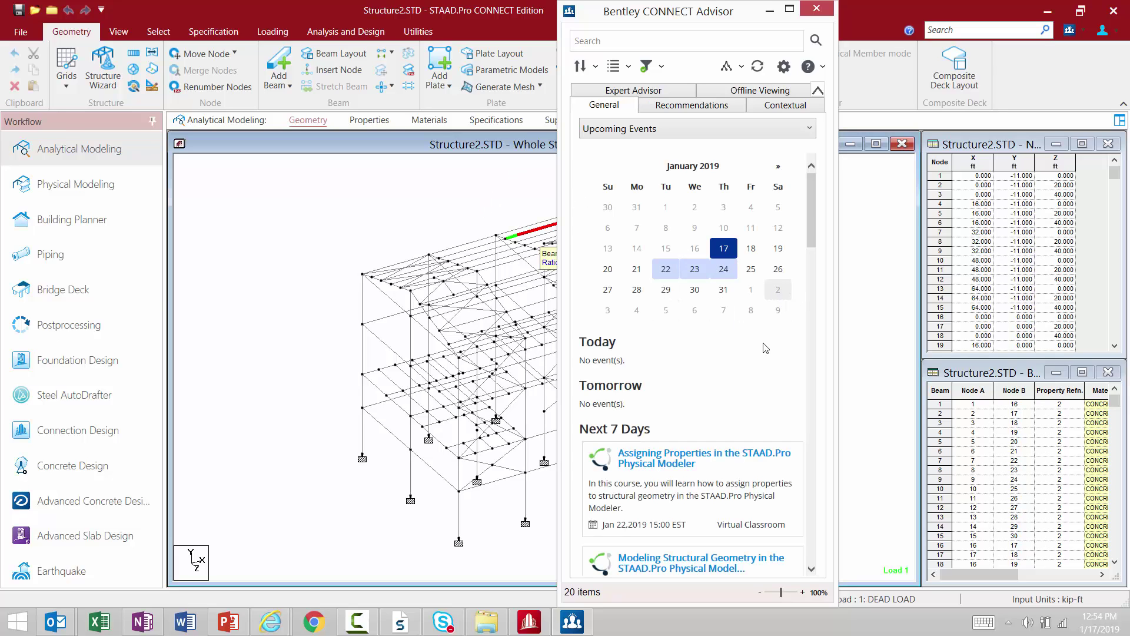
pyautogui.moveTo(809, 213); pyautogui.dragTo(805, 212)
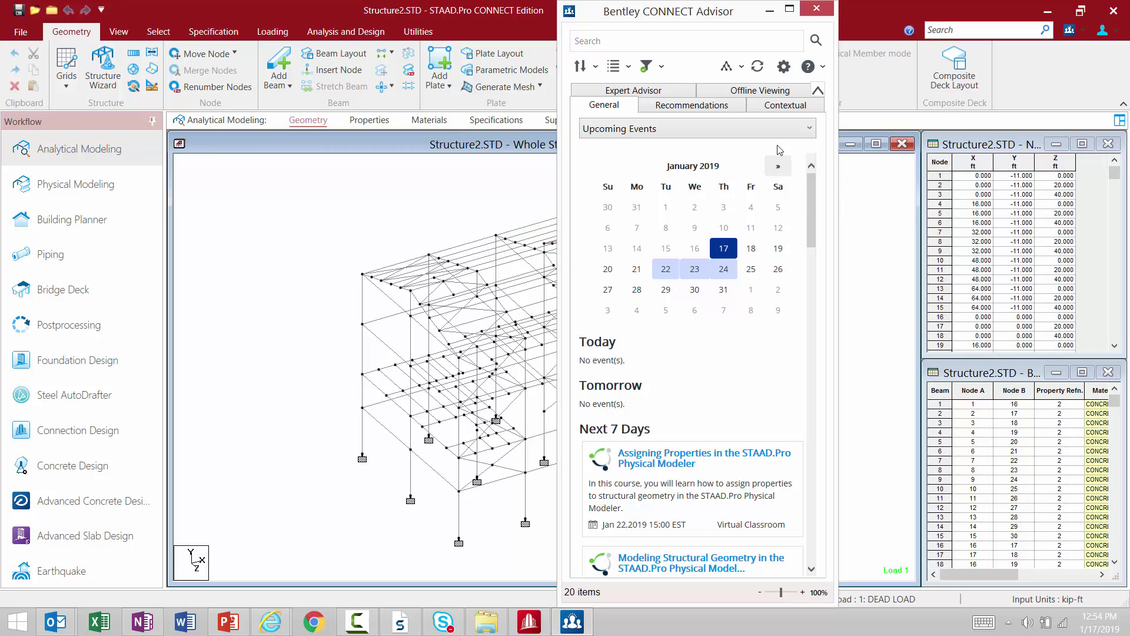
# Limit the event filter to the SIGs category and clear all selected brands.
pyautogui.click(662, 66)
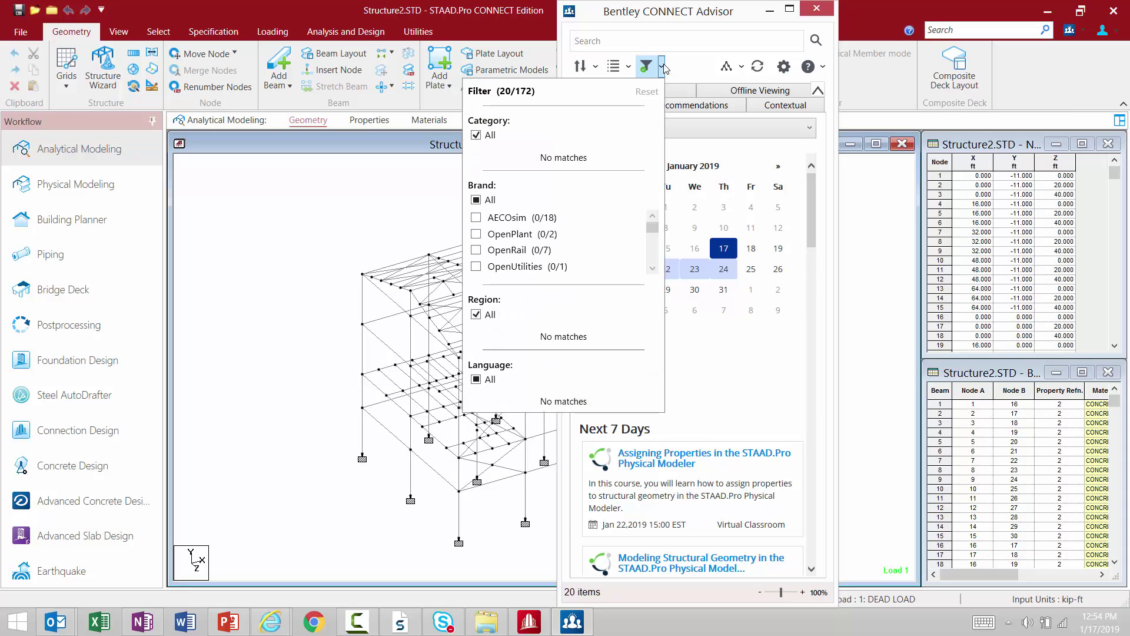
pyautogui.click(476, 135)
pyautogui.click(475, 185)
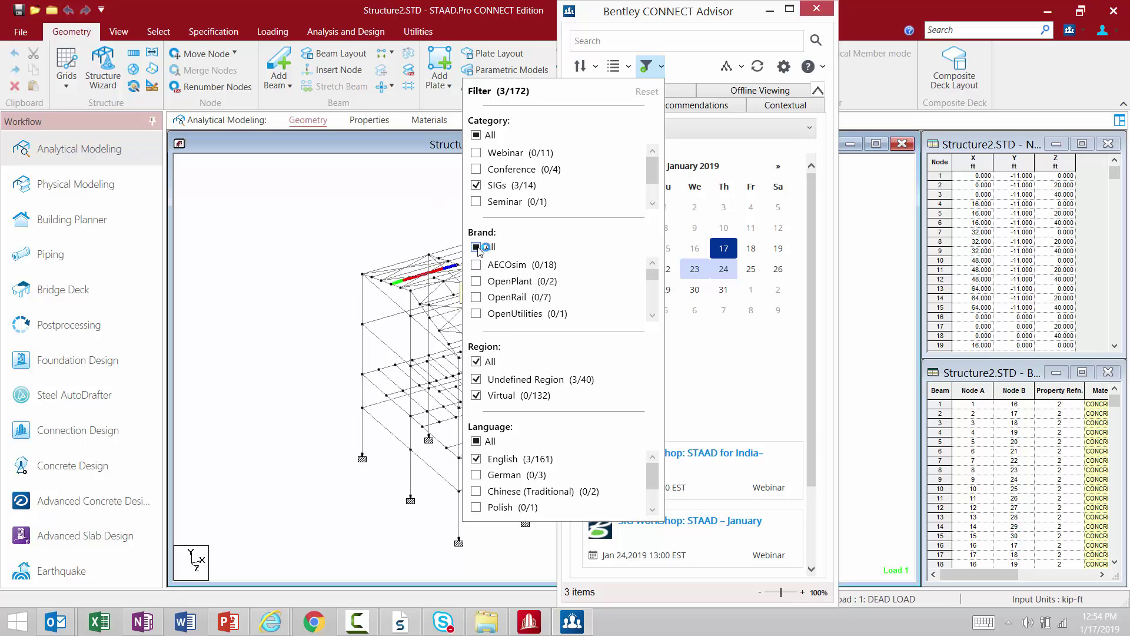
pyautogui.click(476, 247)
pyautogui.click(475, 247)
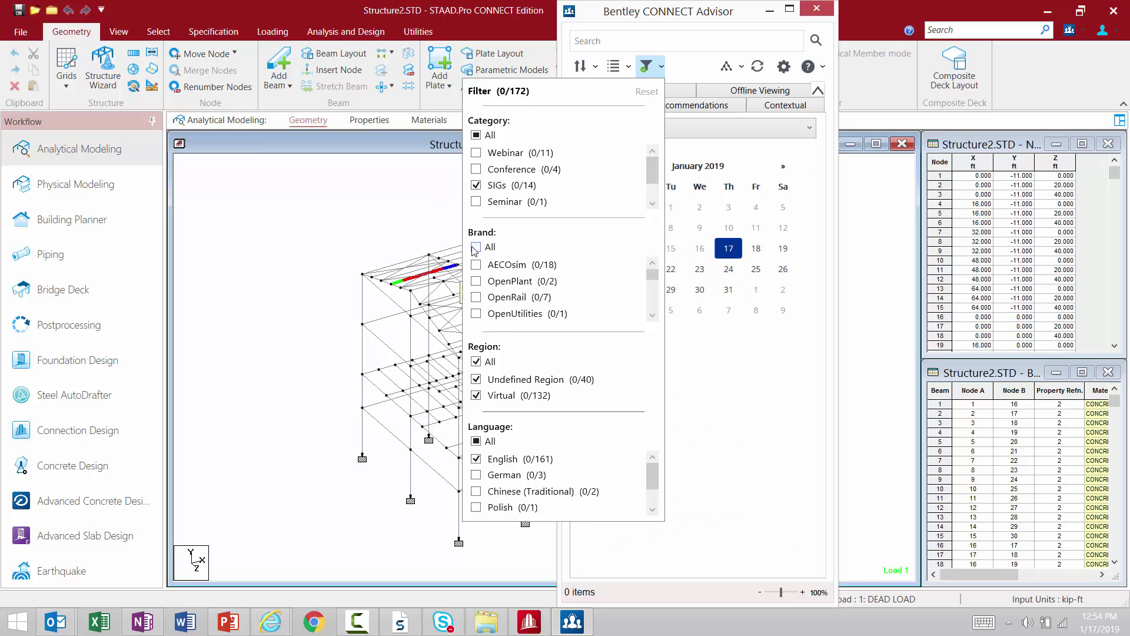
# Add the STAAD, RAM and AutoPIPE brands to the filter, leaving five SIG Workshops.
pyautogui.click(654, 305)
pyautogui.click(655, 309)
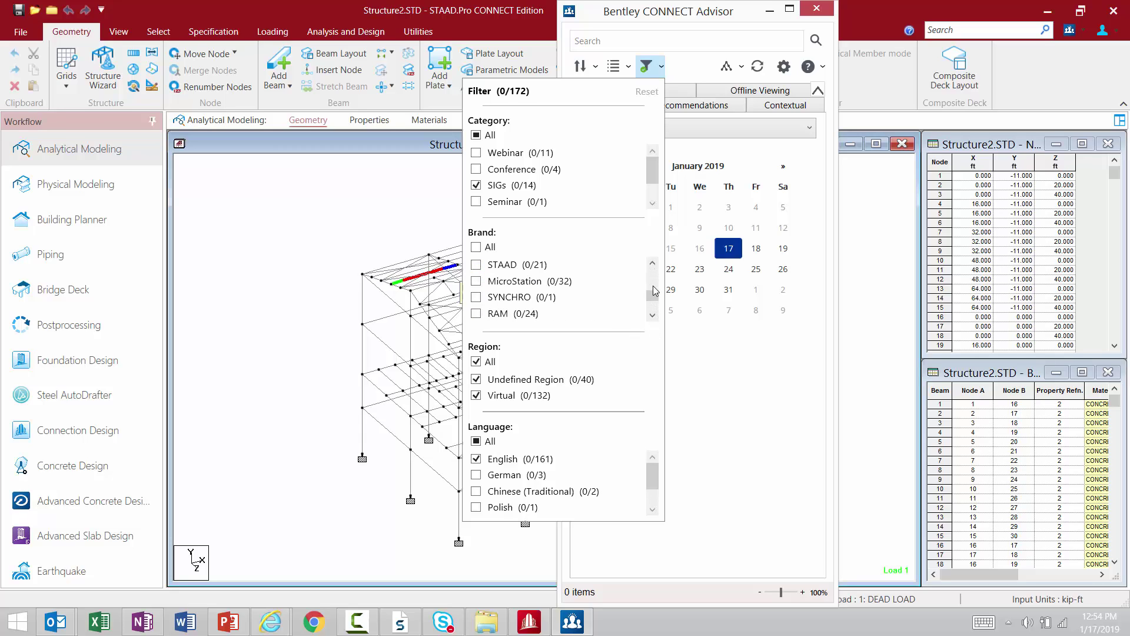
pyautogui.click(652, 263)
pyautogui.click(505, 284)
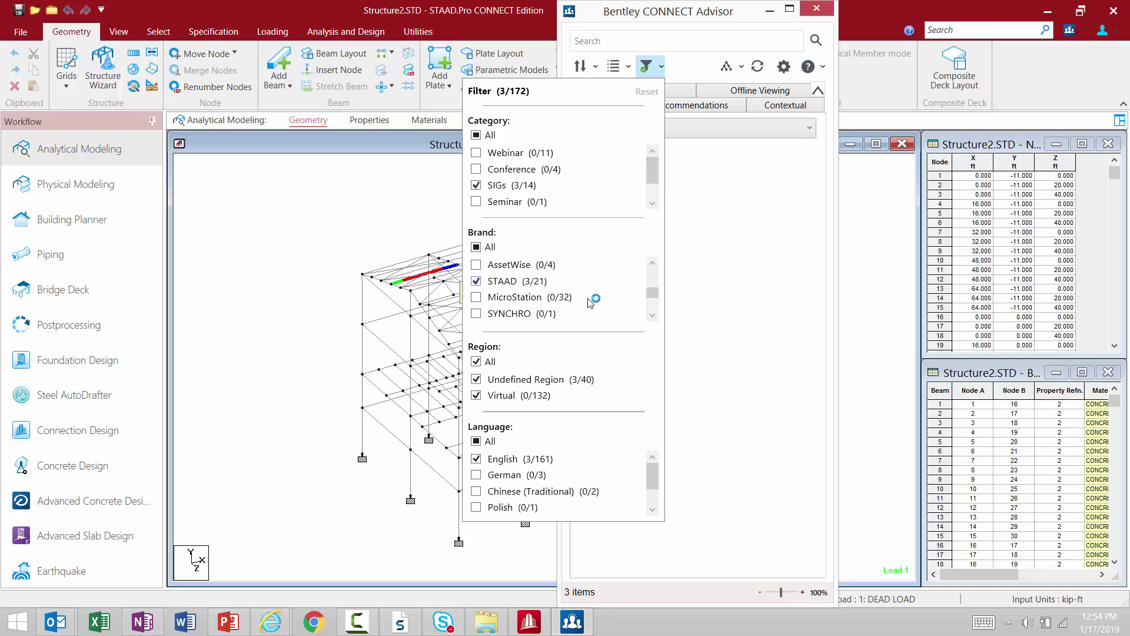
pyautogui.click(653, 316)
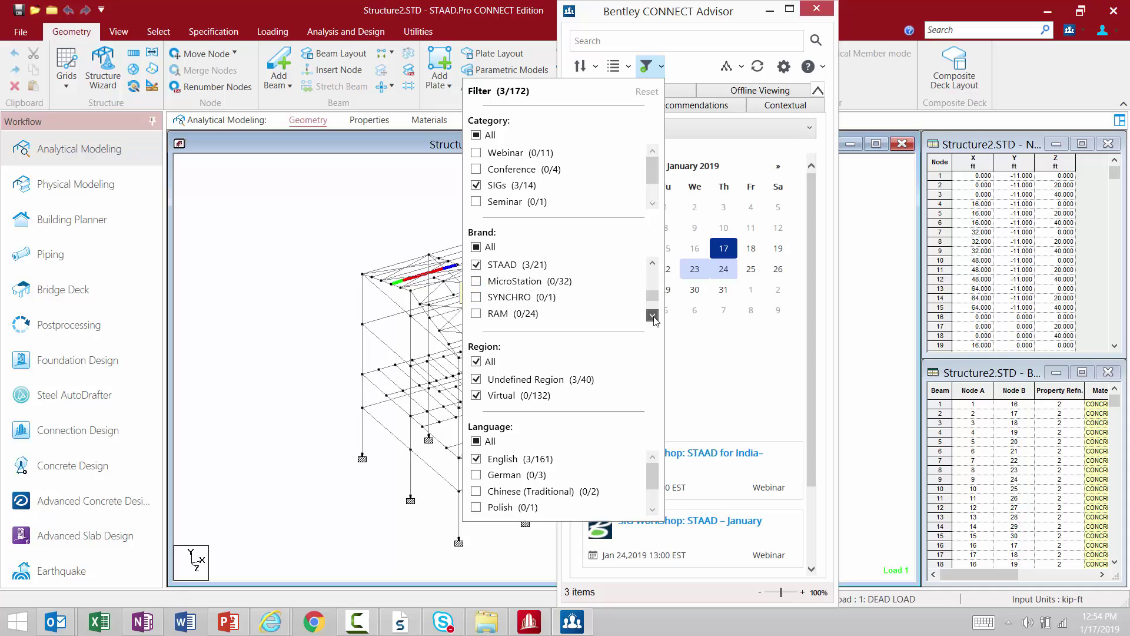
pyautogui.click(476, 313)
pyautogui.click(652, 264)
pyautogui.click(652, 264)
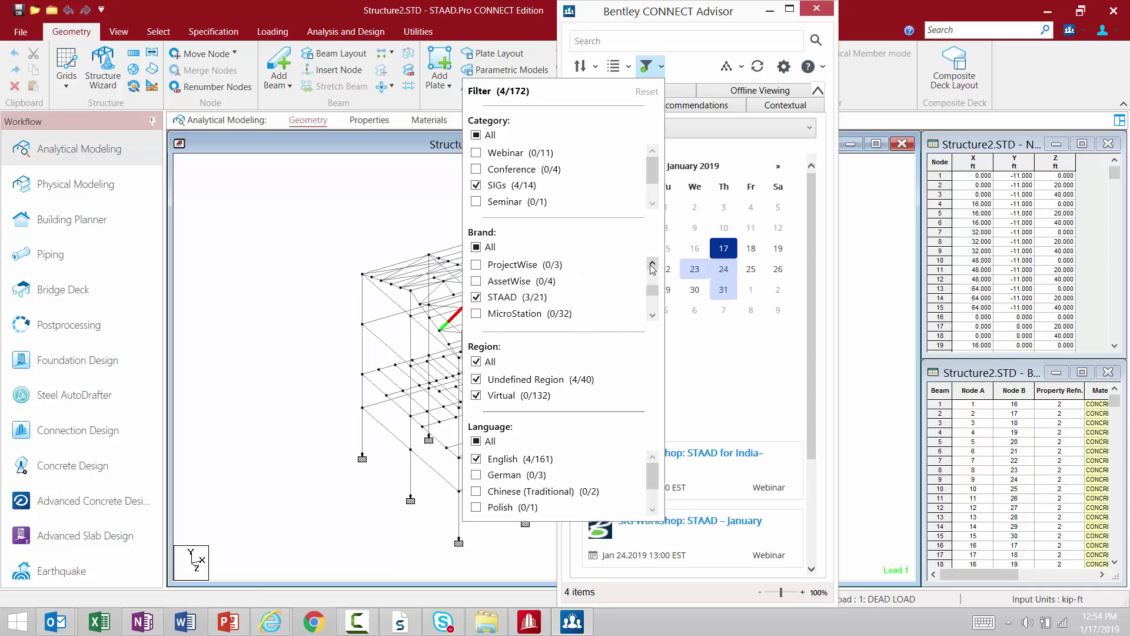
pyautogui.click(651, 265)
pyautogui.click(476, 265)
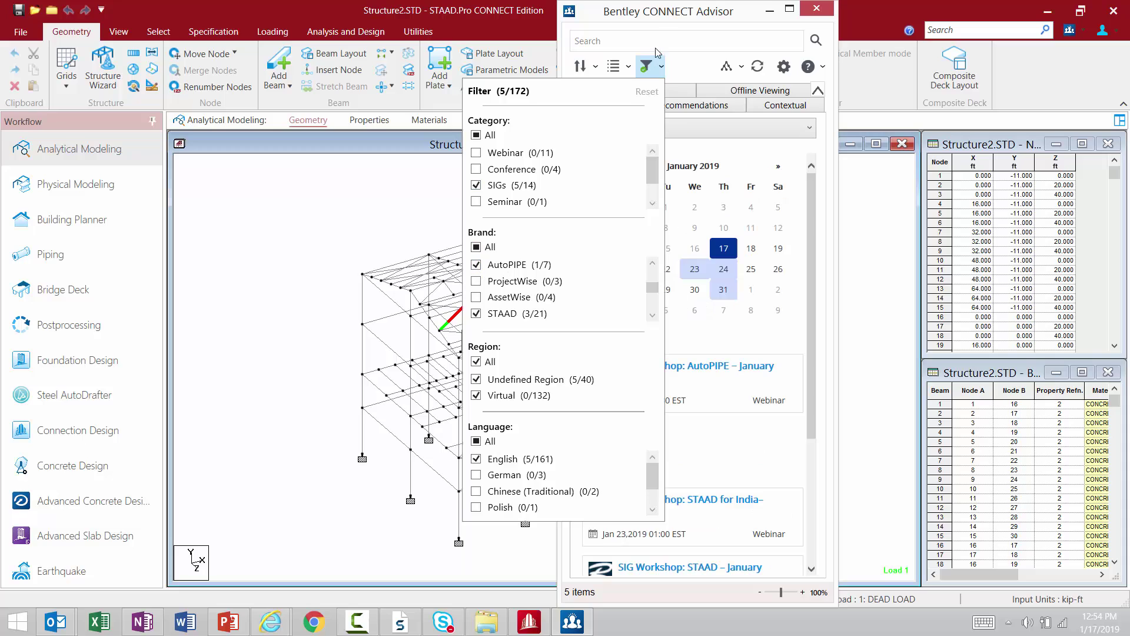
pyautogui.click(659, 22)
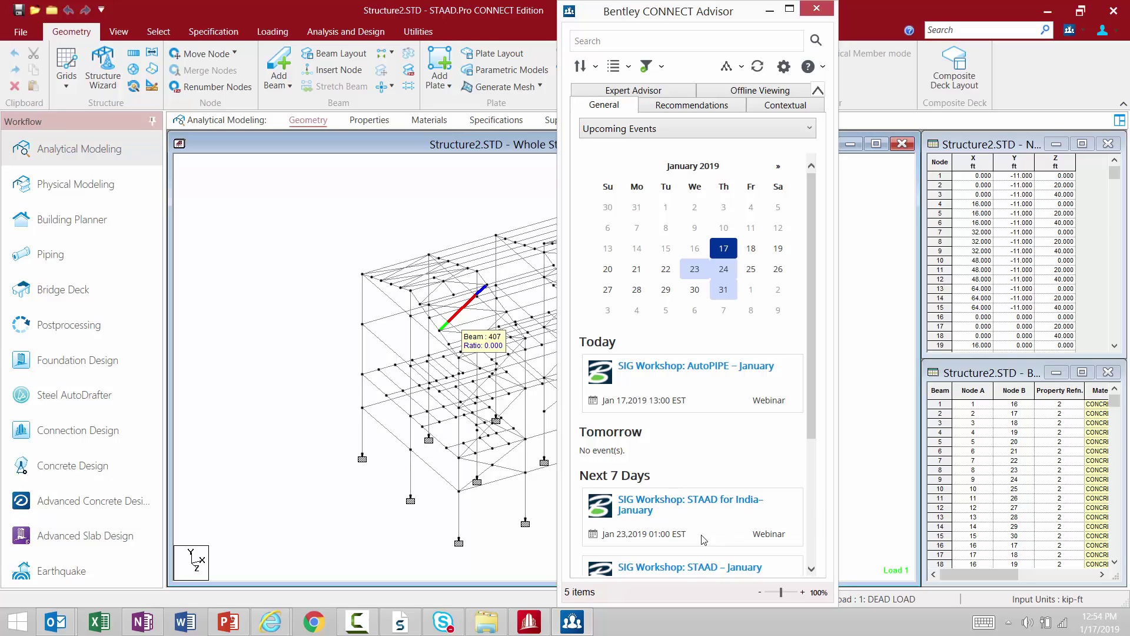
# Open the SIG Workshop: STAAD – January event page and check its REGISTER NOW option.
pyautogui.click(708, 568)
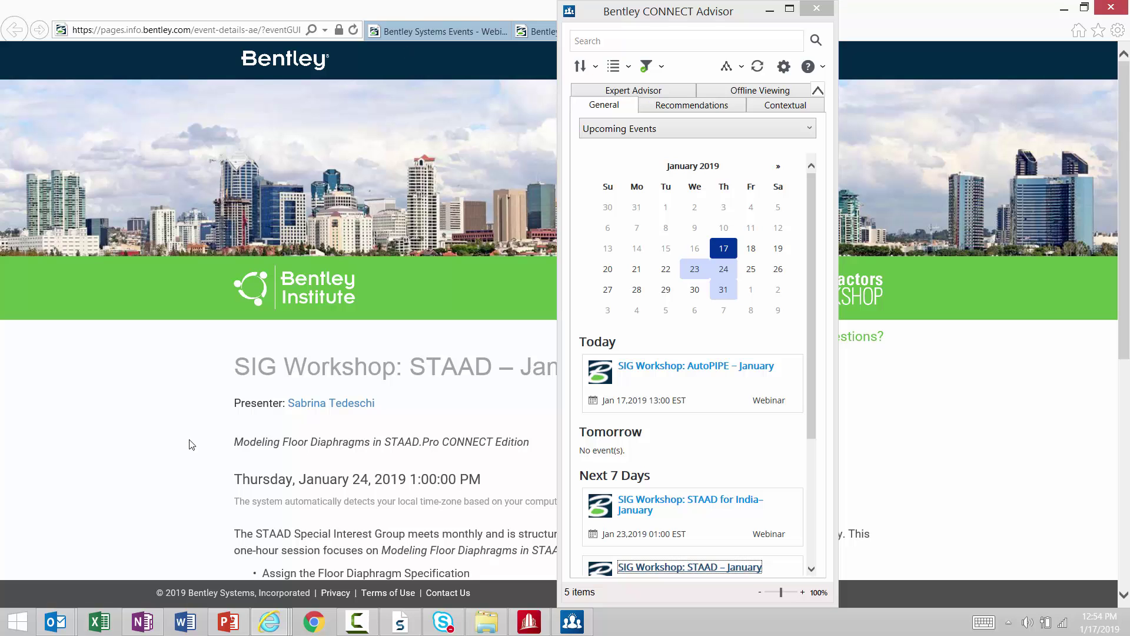
pyautogui.scroll(-5, 196, 445)
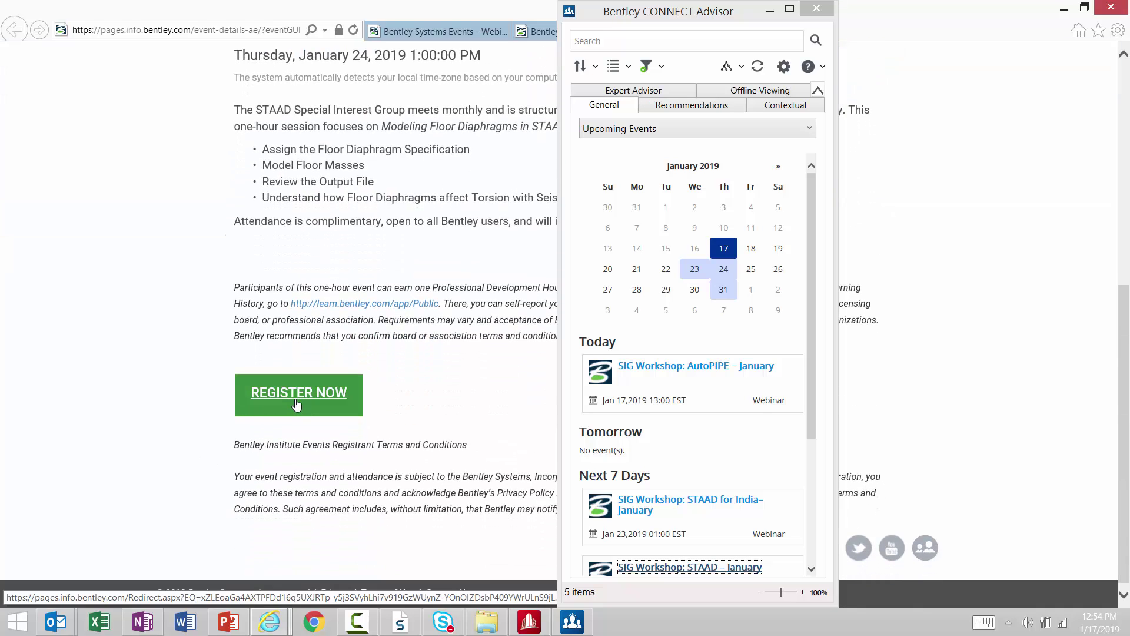
pyautogui.scroll(5, 130, 322)
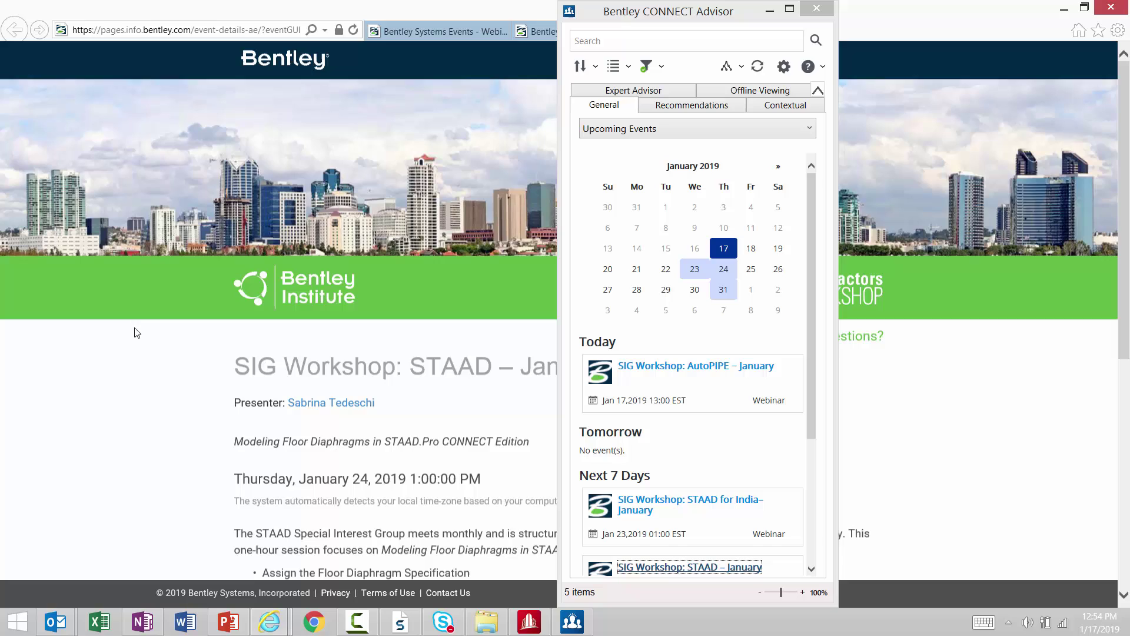